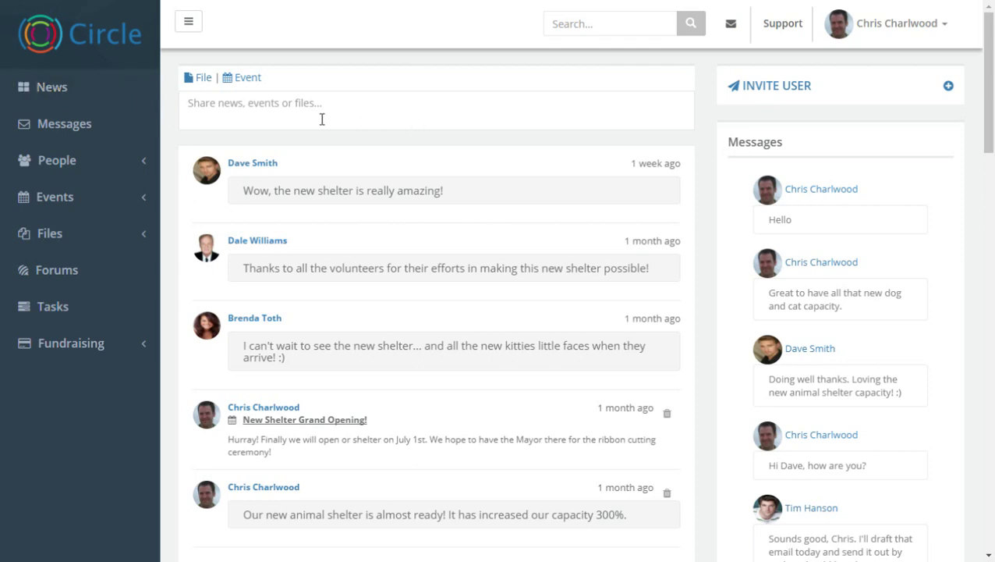
# Step: View the News page and the message conversations, and return to the home dashboard
pyautogui.click(110, 100)
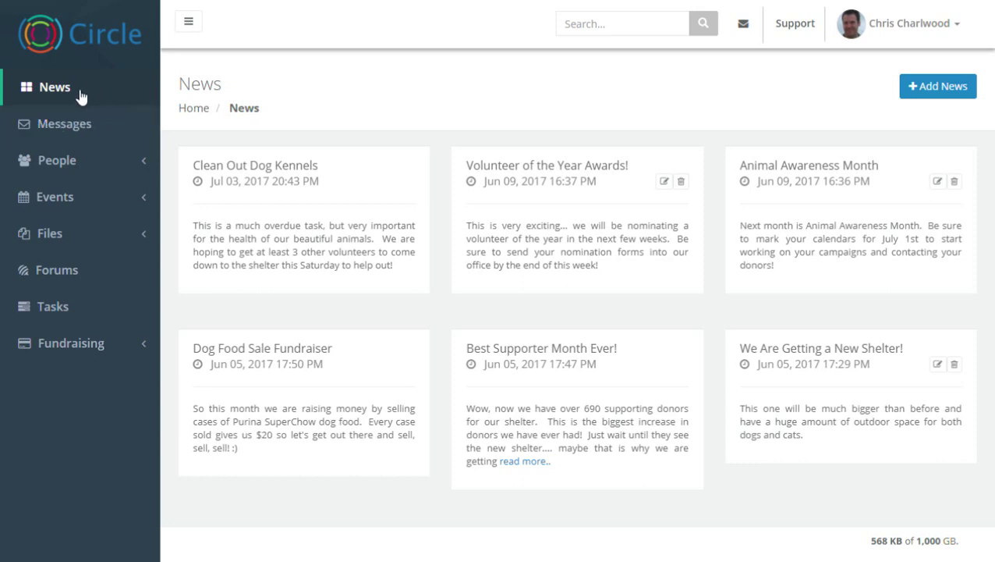
pyautogui.click(89, 133)
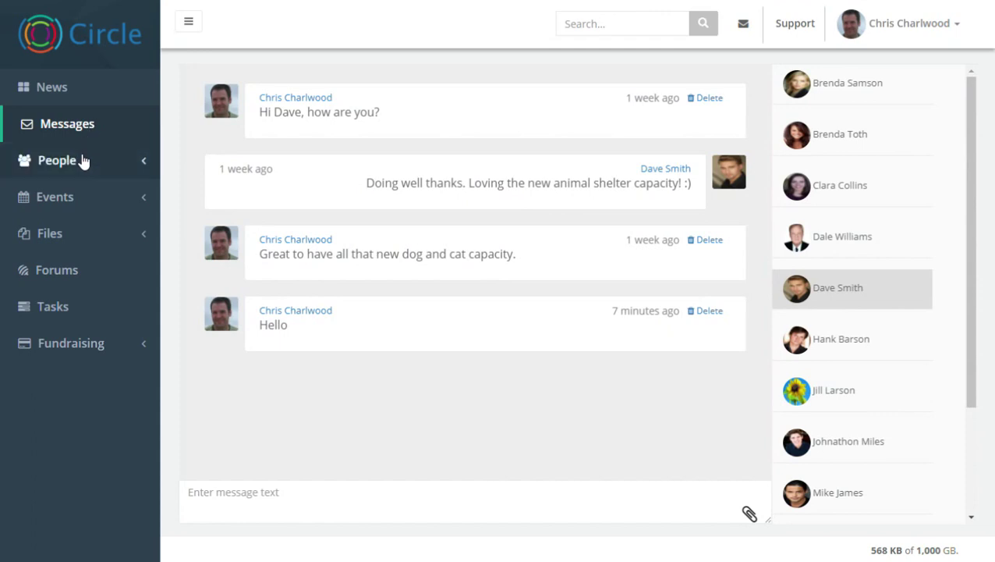
pyautogui.click(89, 29)
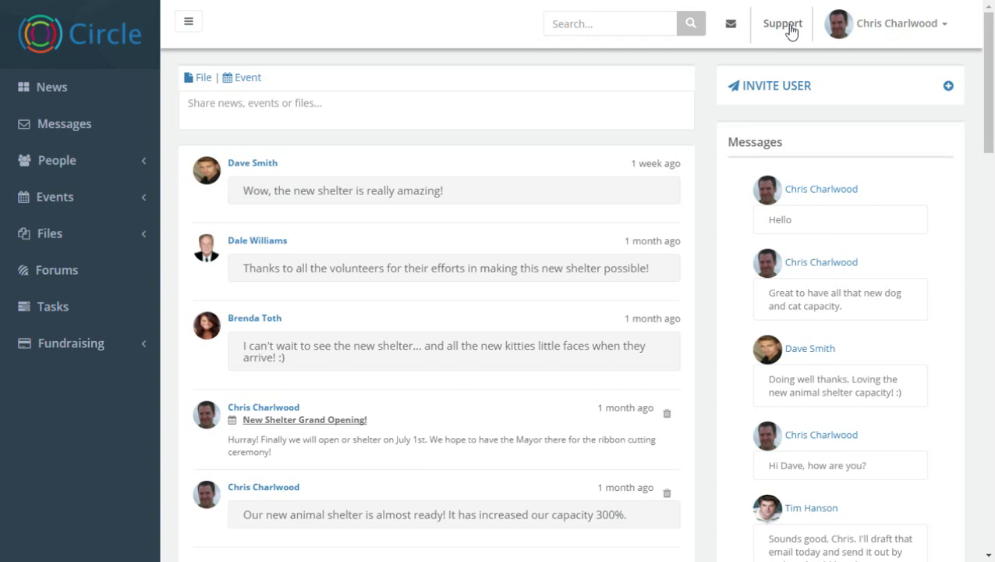
# Step: Check the account options in the dashboard header and the Invite User section
pyautogui.click(942, 30)
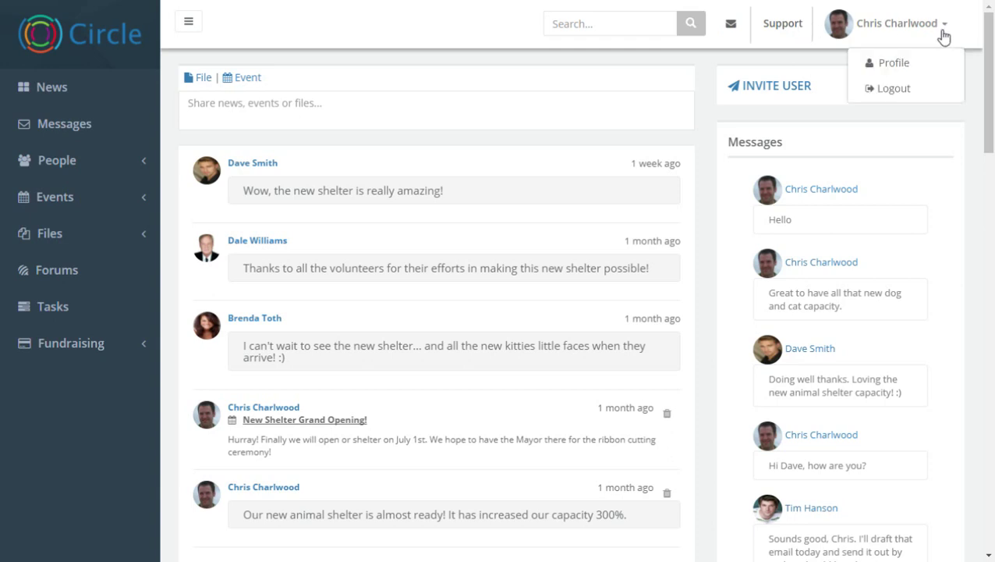
pyautogui.click(970, 31)
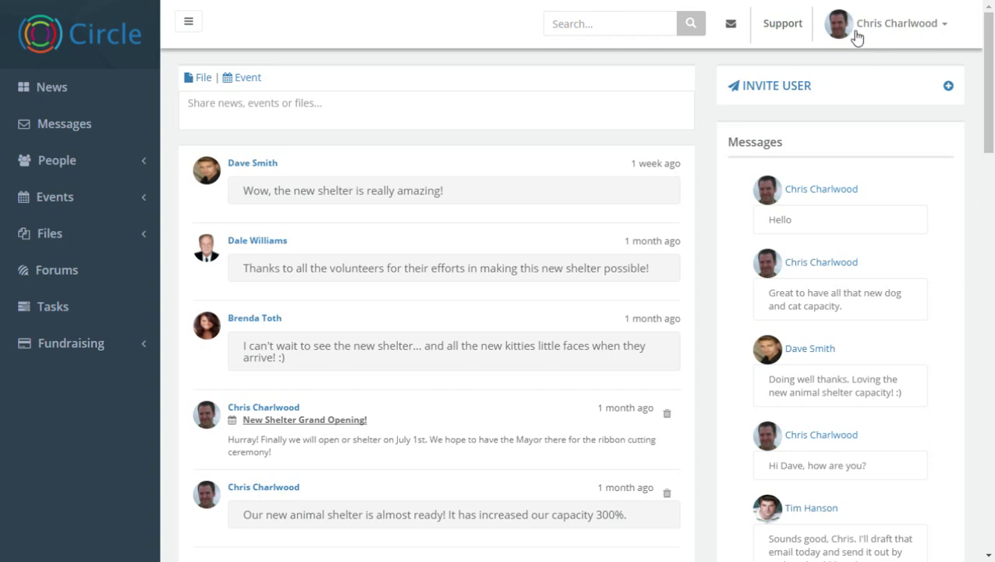
pyautogui.click(949, 86)
pyautogui.click(950, 87)
# Step: Examine the dashboard's Messages, Events, News and Files feeds and its shared posts
pyautogui.scroll(-3, 933, 260)
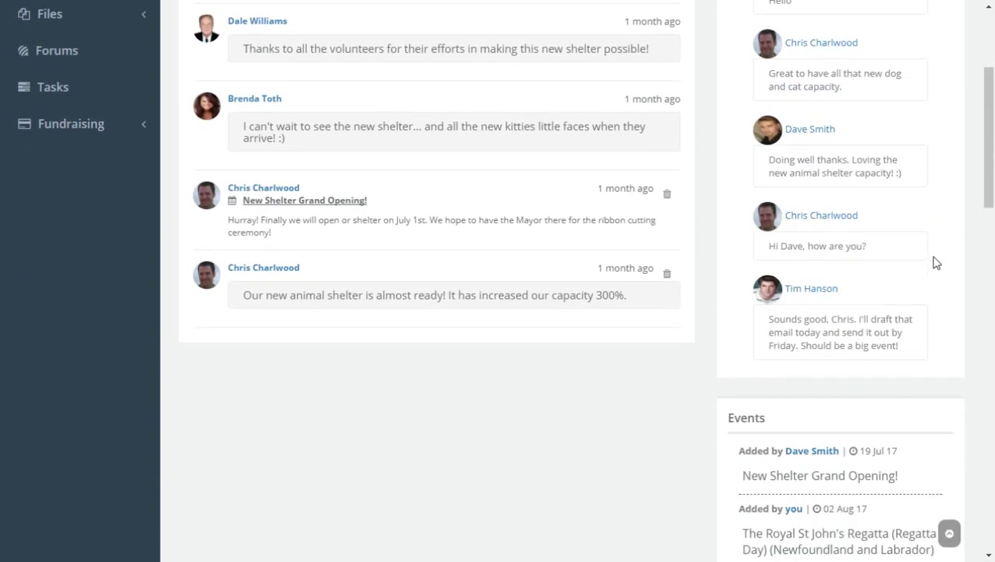
pyautogui.scroll(-2, 935, 264)
pyautogui.scroll(-5, 934, 264)
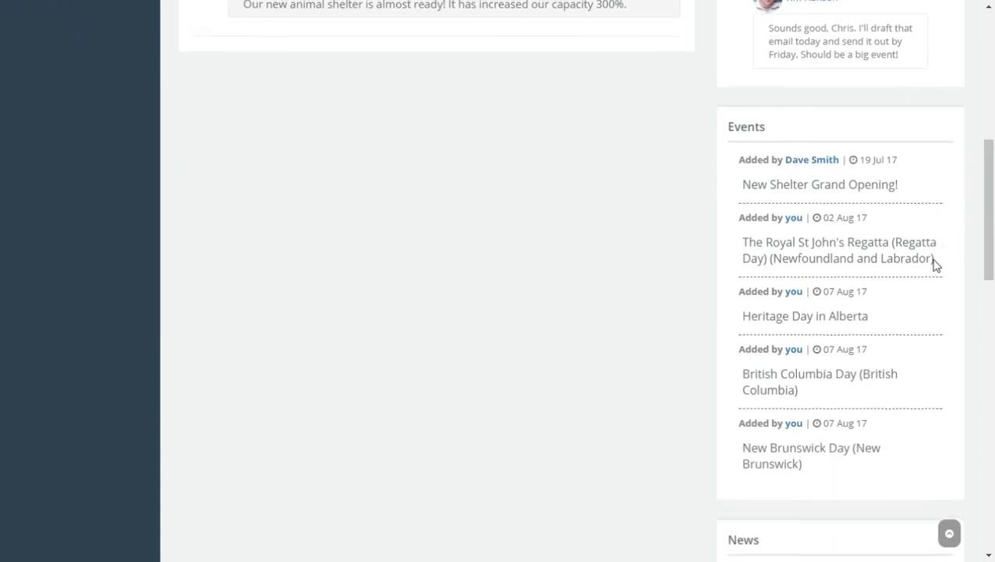
pyautogui.scroll(-7, 932, 285)
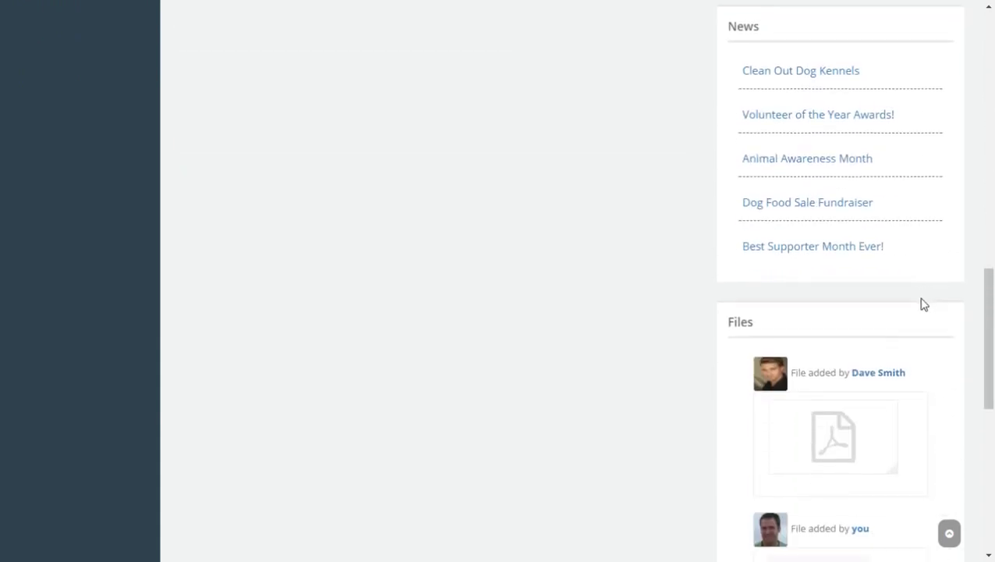
pyautogui.moveTo(988, 378); pyautogui.dragTo(993, 50)
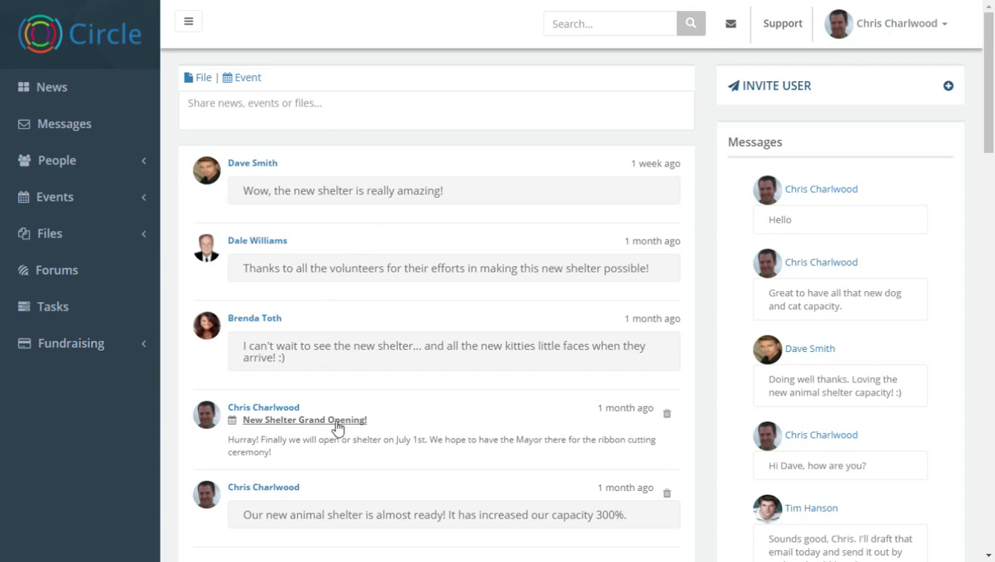
pyautogui.scroll(-3, 417, 401)
pyautogui.scroll(3, 419, 401)
# Step: Review the News page and the Volunteers list under People, and return to the home dashboard
pyautogui.click(61, 95)
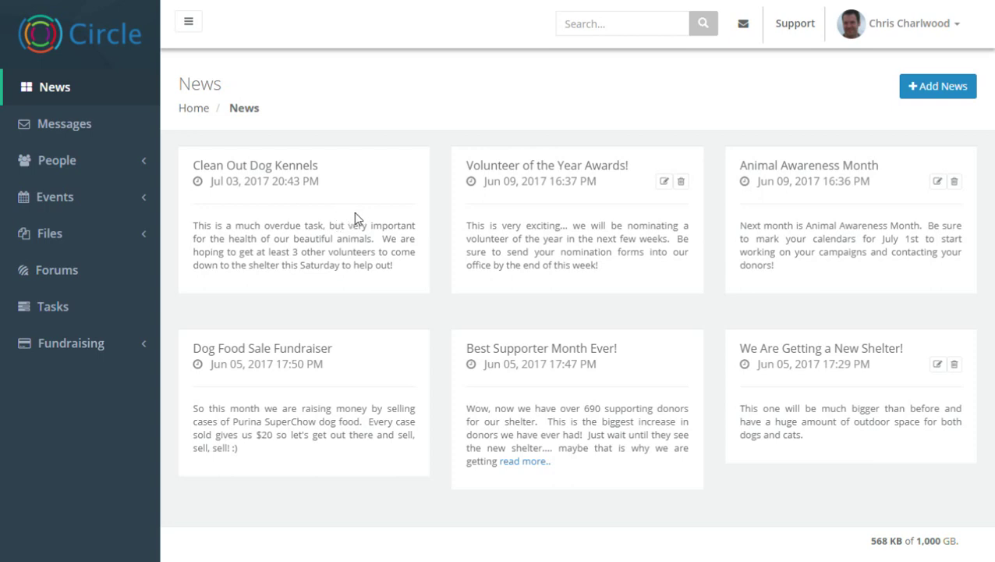
pyautogui.click(87, 167)
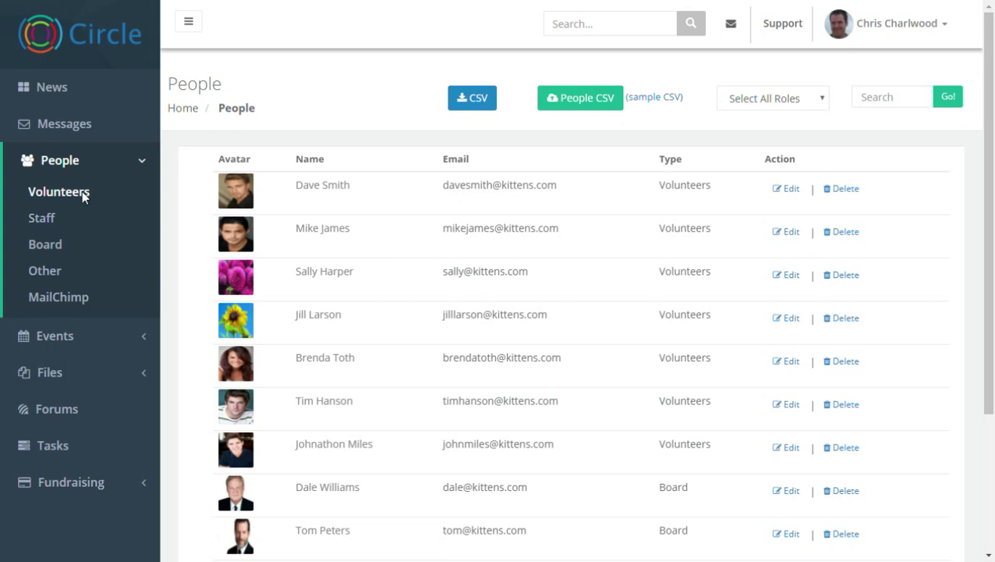
pyautogui.click(82, 190)
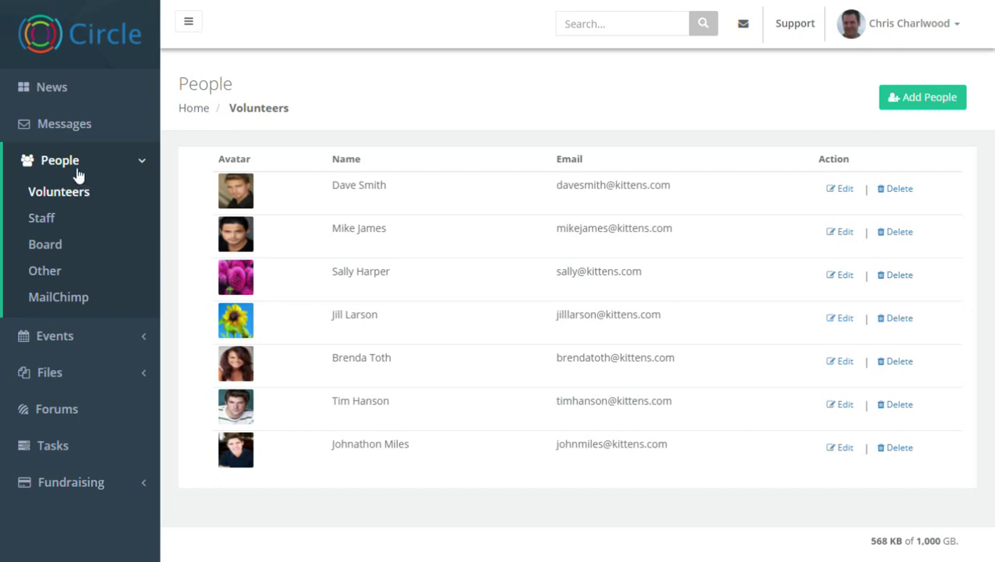
pyautogui.click(73, 167)
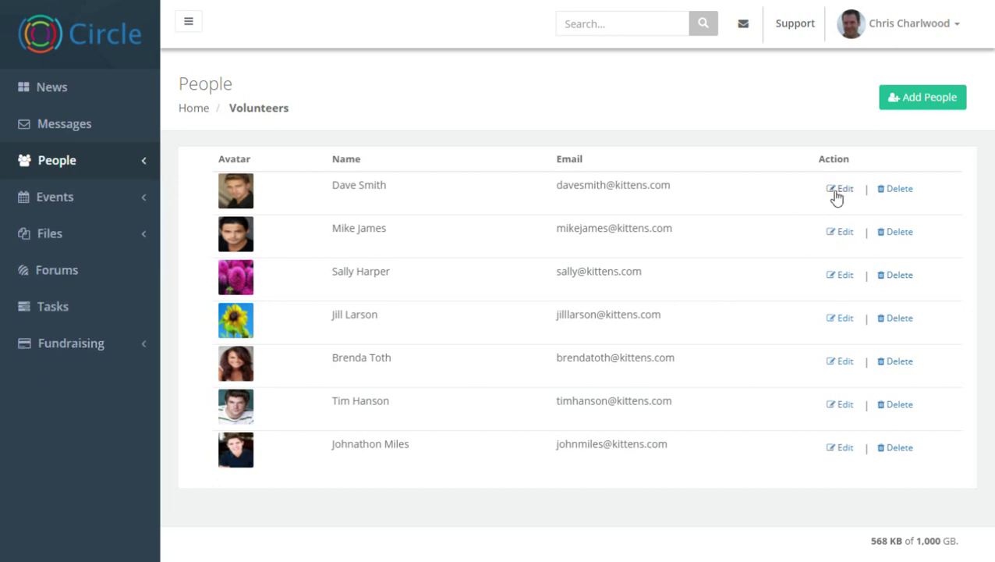
pyautogui.click(69, 160)
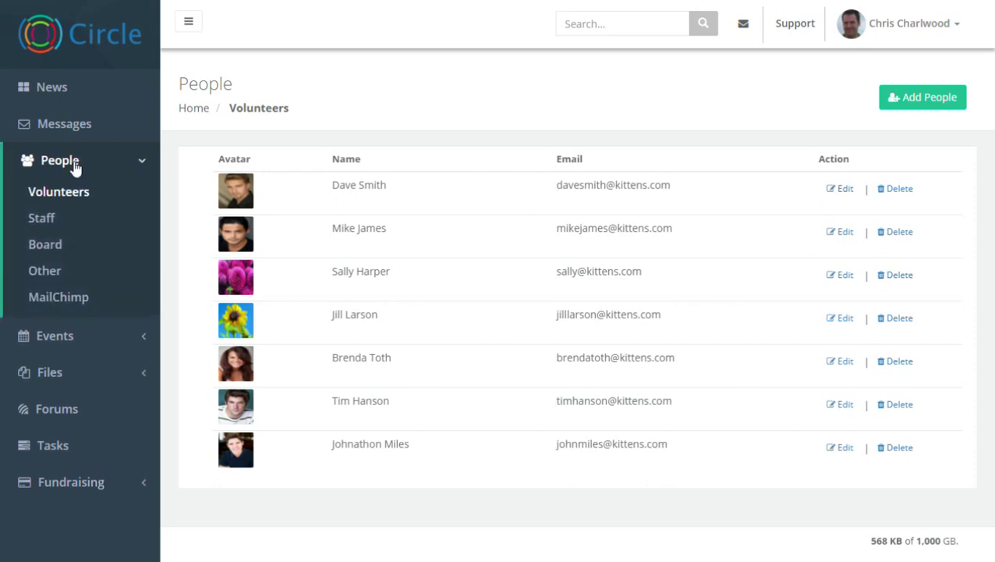
pyautogui.click(204, 109)
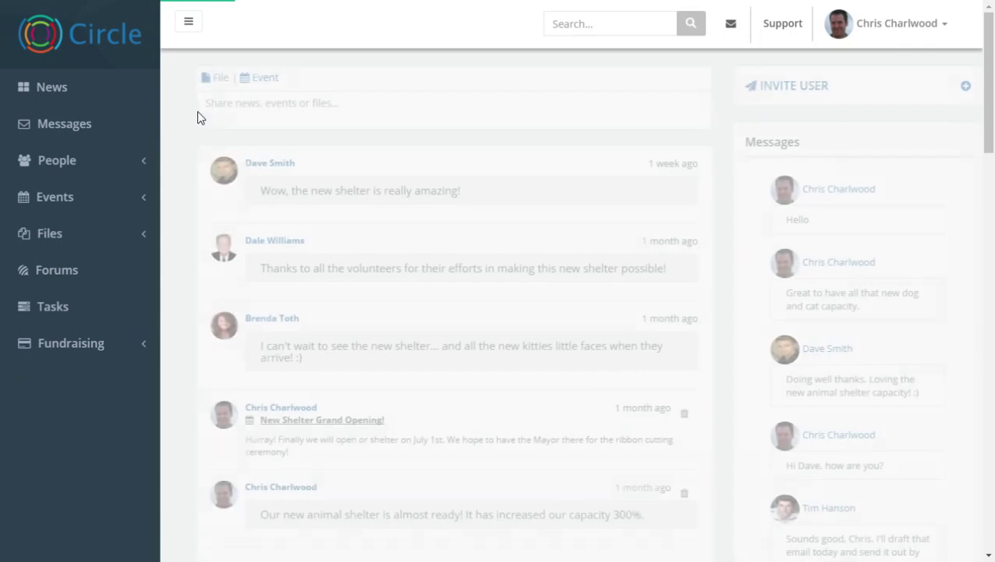
# Step: View the MailChimp sync list under People and its Mailchimp API settings, and return to the sync list
pyautogui.click(89, 161)
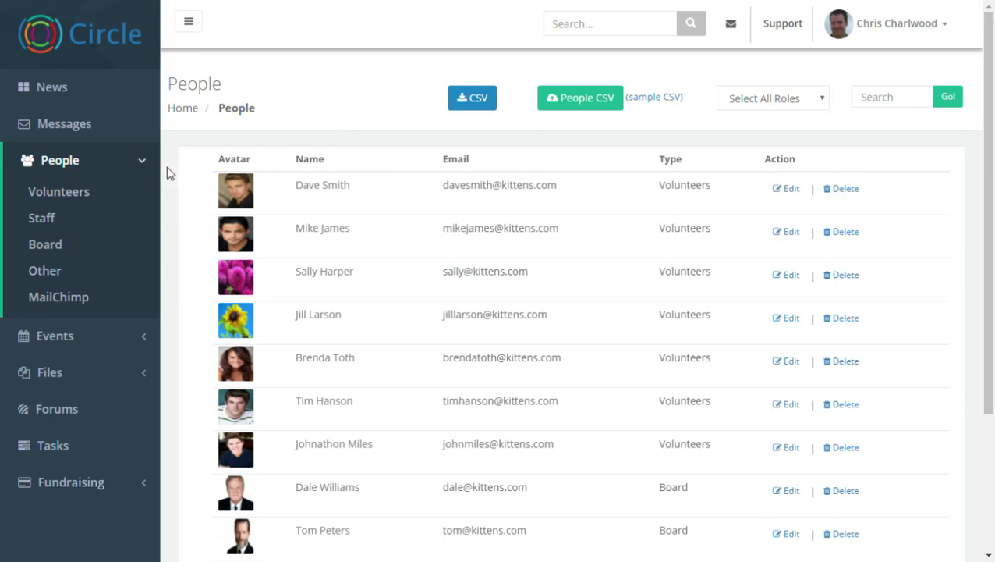
pyautogui.click(81, 297)
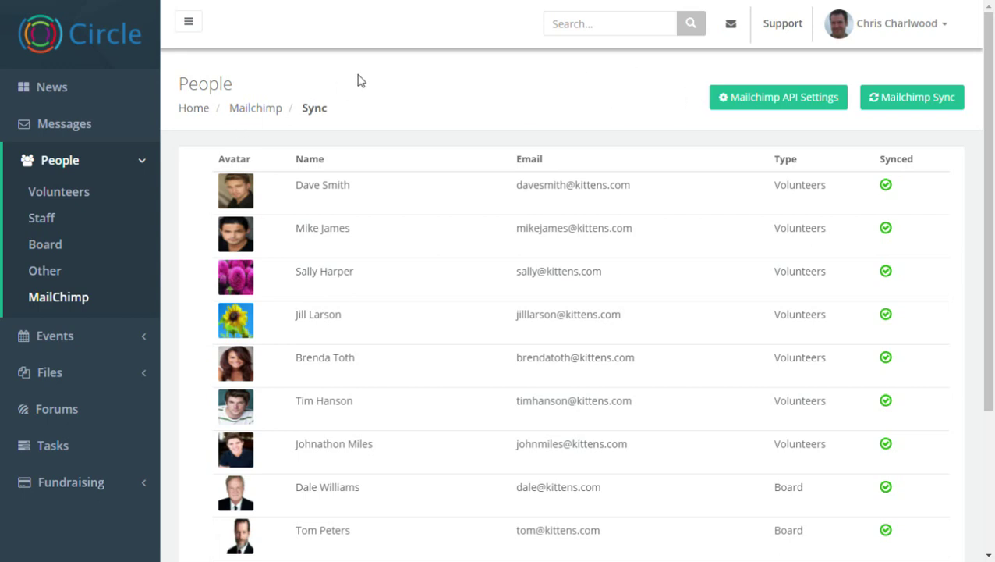
pyautogui.click(778, 97)
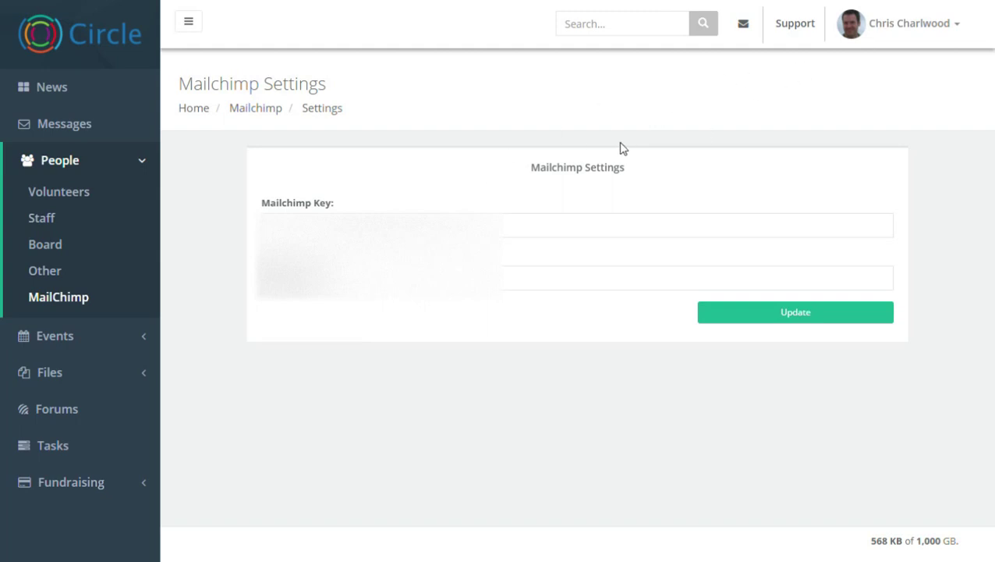
pyautogui.click(63, 301)
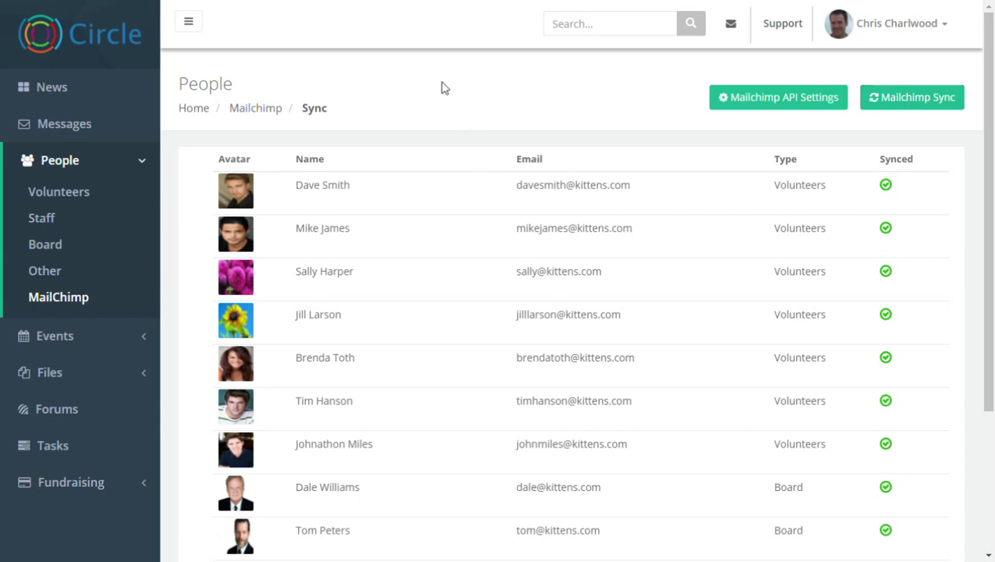
# Step: View this month's events calendar and the Google Calendar page under Events
pyautogui.click(92, 167)
pyautogui.click(105, 200)
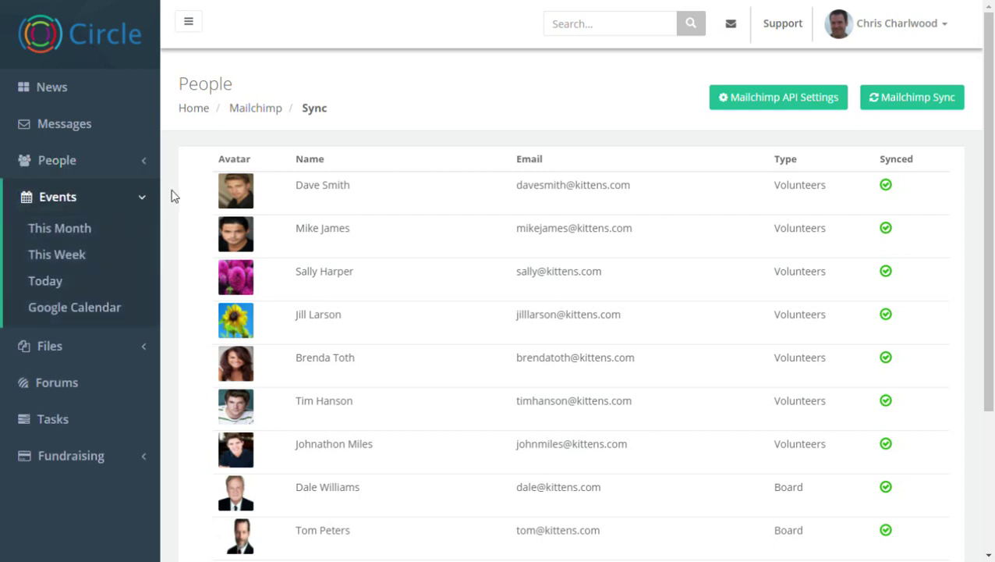
pyautogui.click(87, 231)
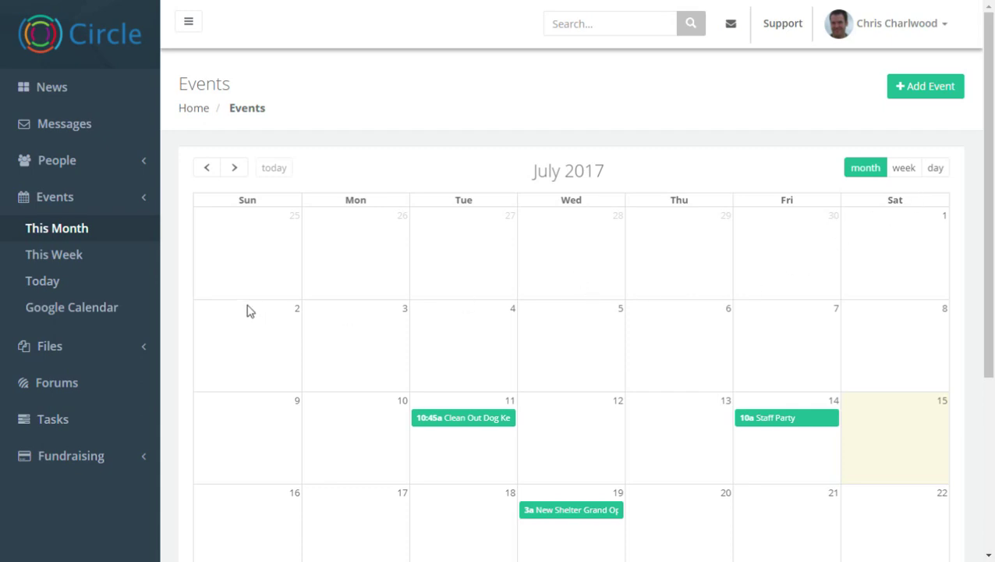
pyautogui.click(67, 314)
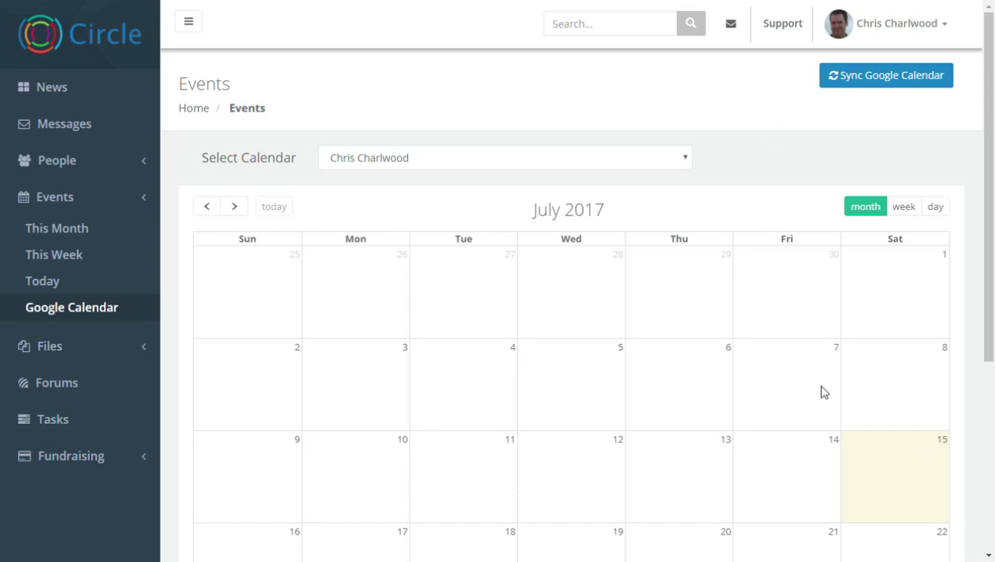
pyautogui.scroll(-1, 690, 370)
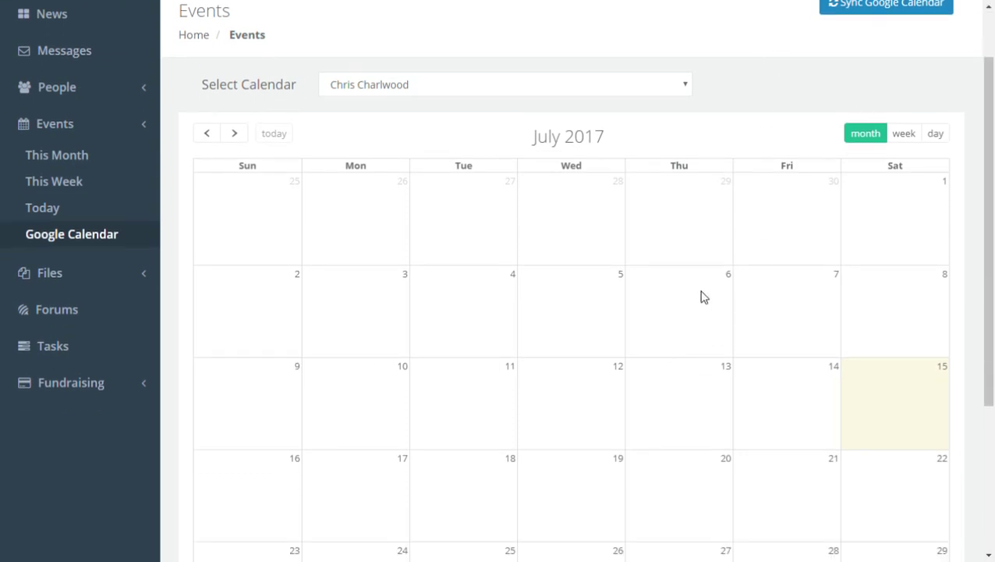
pyautogui.scroll(1, 699, 295)
# Step: Browse the Documents, Images, Other and Google Drive sections under Files
pyautogui.click(70, 353)
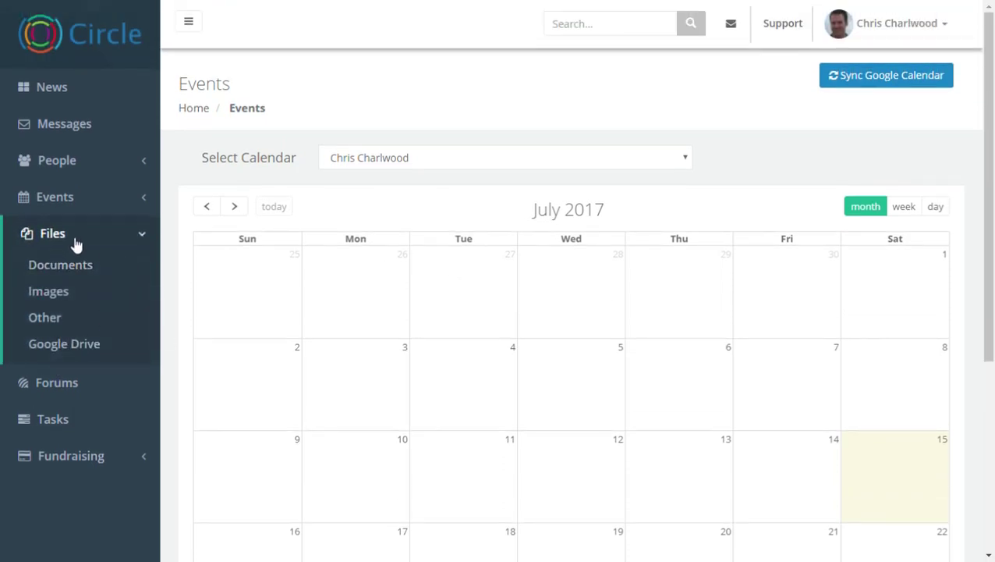
pyautogui.click(68, 236)
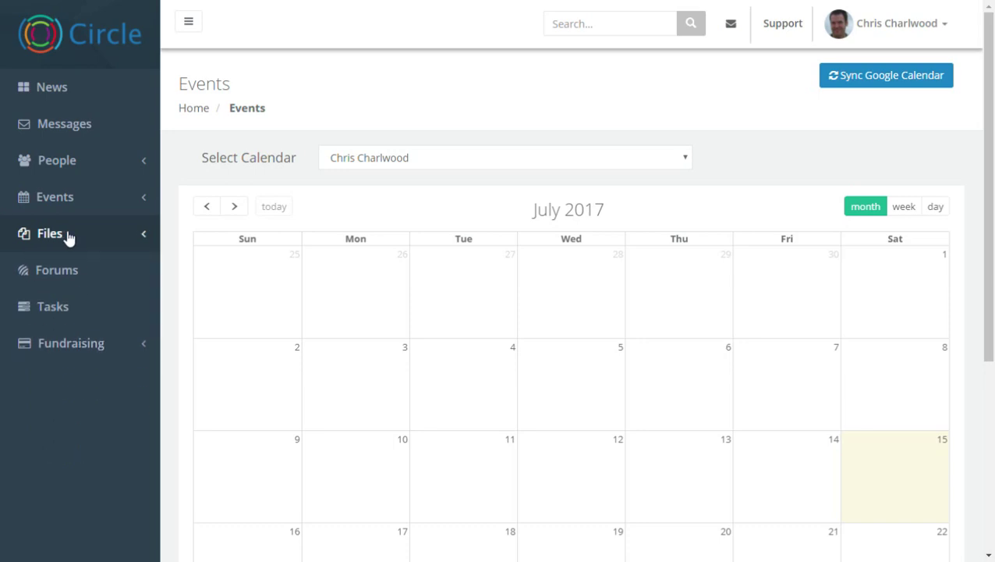
pyautogui.click(69, 236)
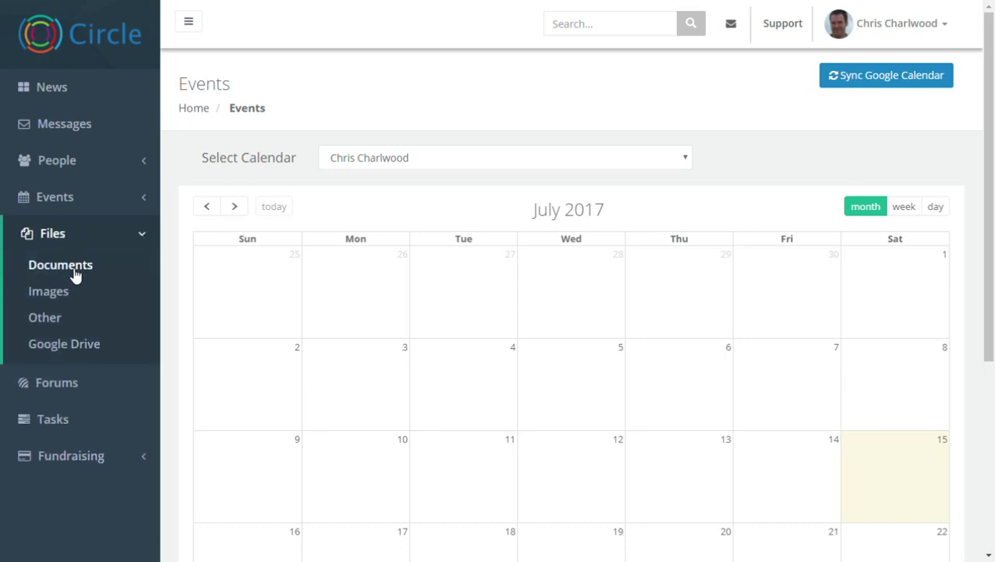
pyautogui.click(69, 267)
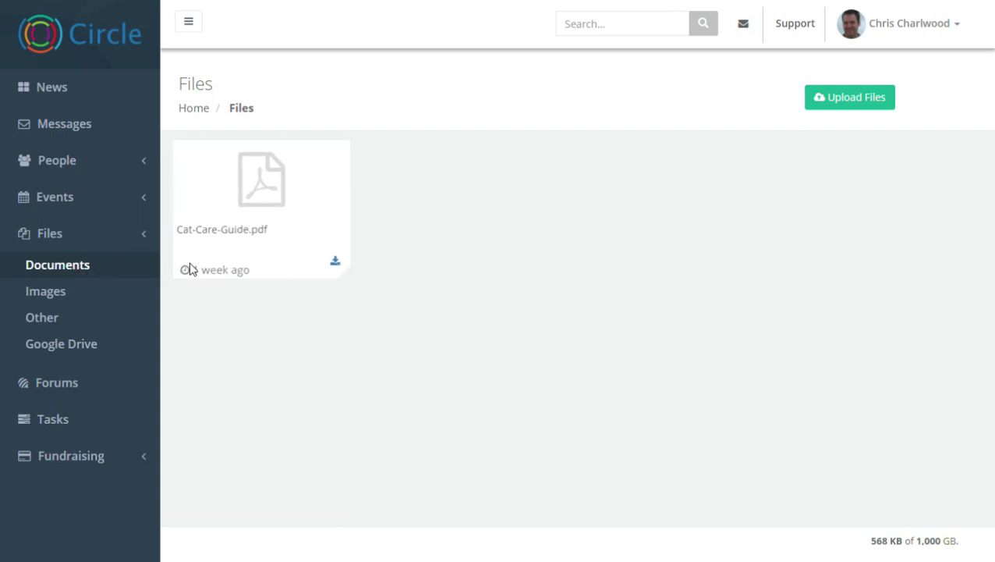
pyautogui.click(66, 294)
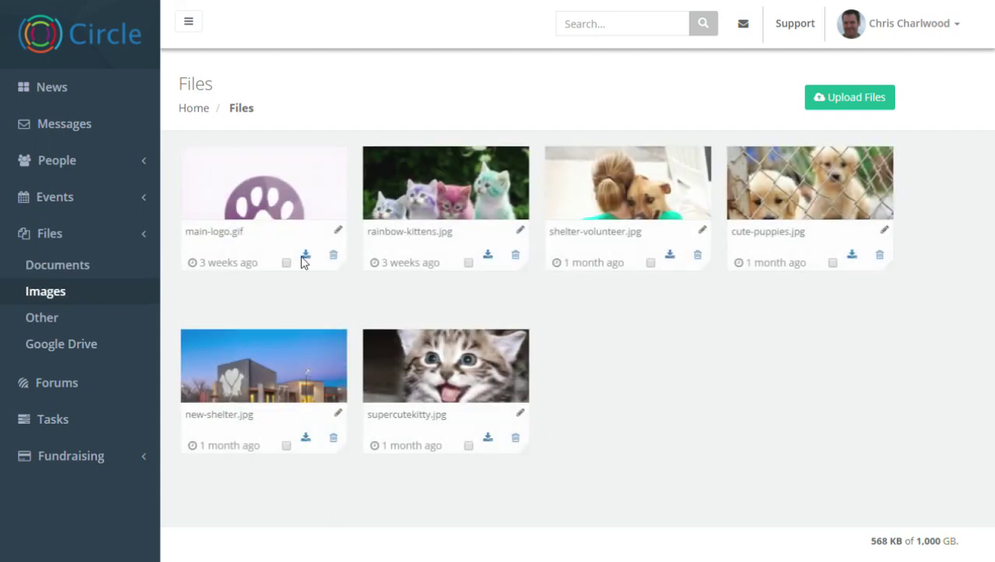
pyautogui.click(47, 318)
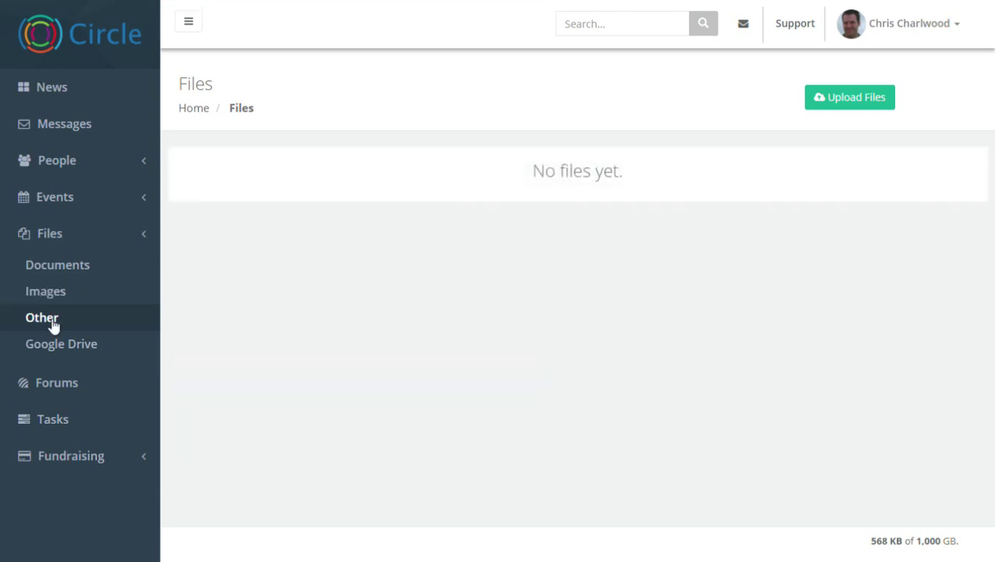
pyautogui.click(72, 345)
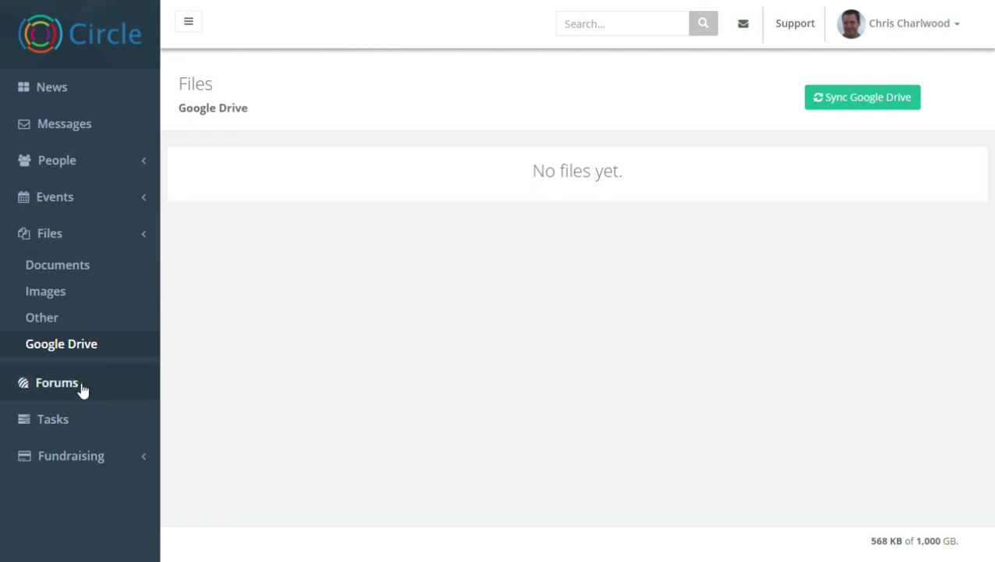
# Step: View the Event Management discussion in Forums and return to the forum list
pyautogui.click(57, 382)
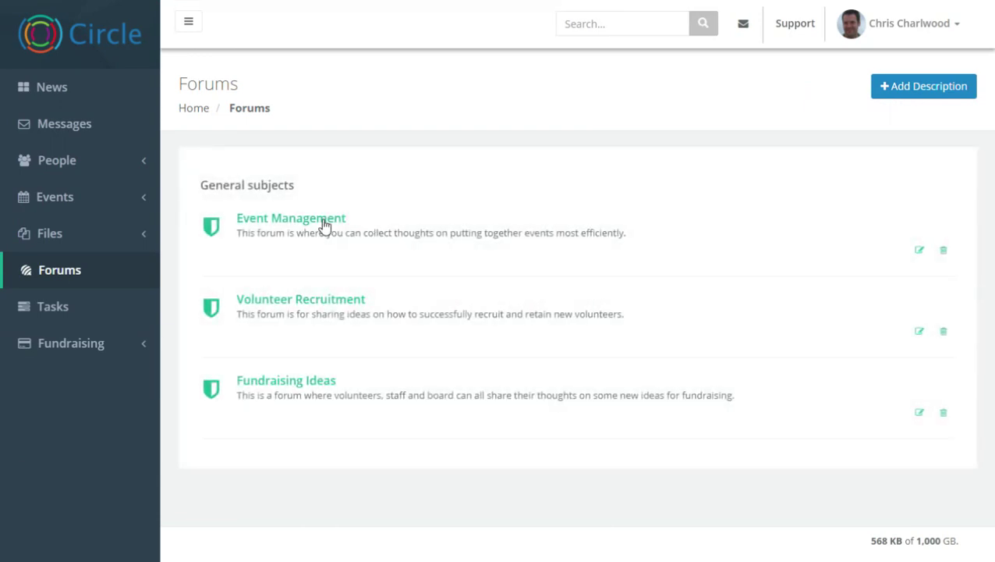
pyautogui.click(320, 222)
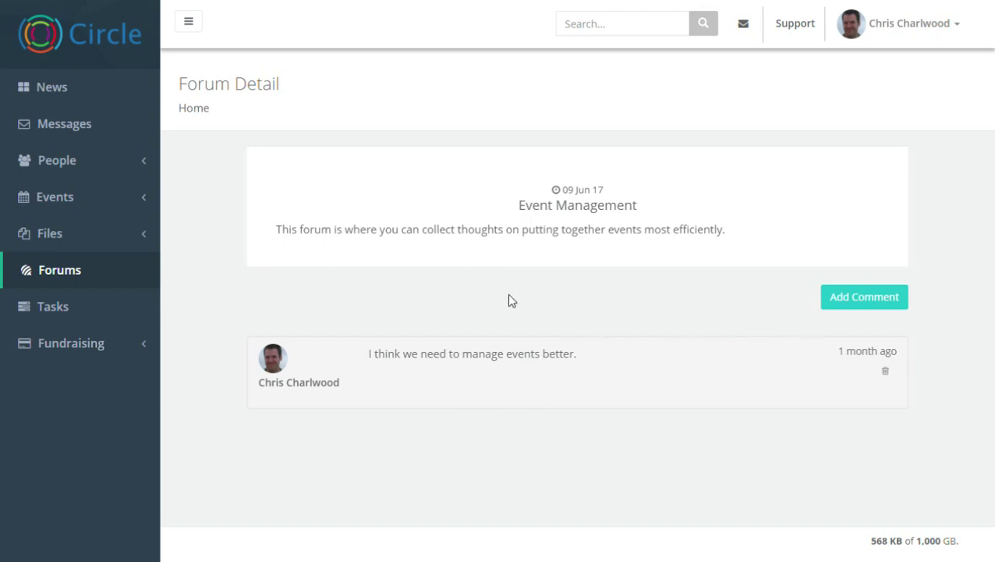
pyautogui.click(73, 275)
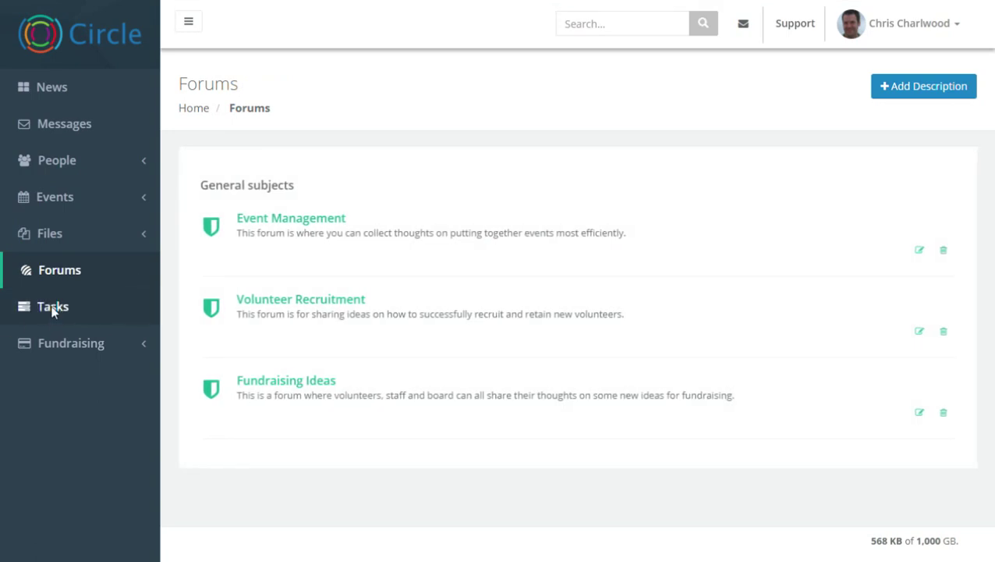
# Step: On the Tasks board, move "Call A Board Meeting for AGM Planning" from To-do to In Progress
pyautogui.click(53, 308)
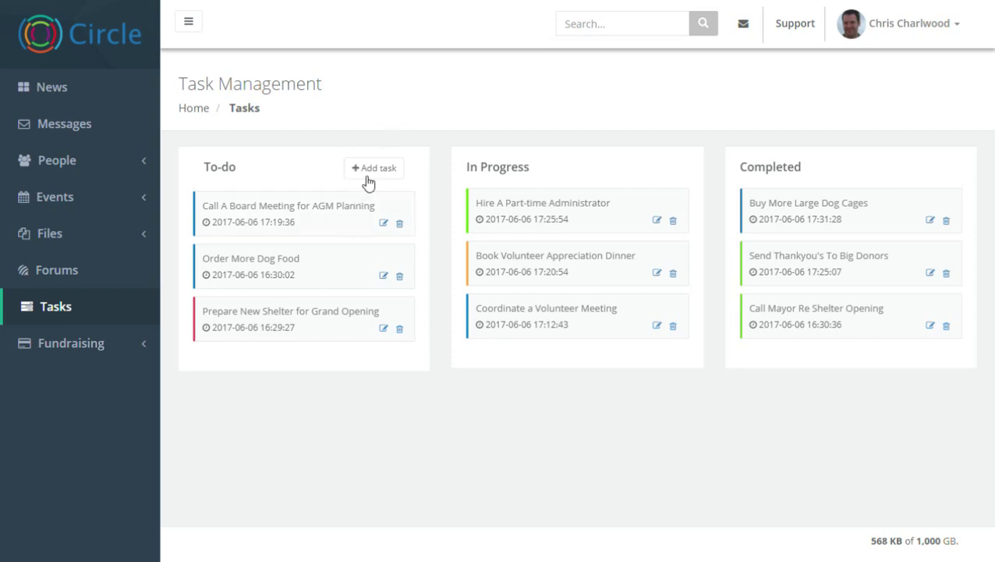
pyautogui.moveTo(351, 226); pyautogui.dragTo(640, 215)
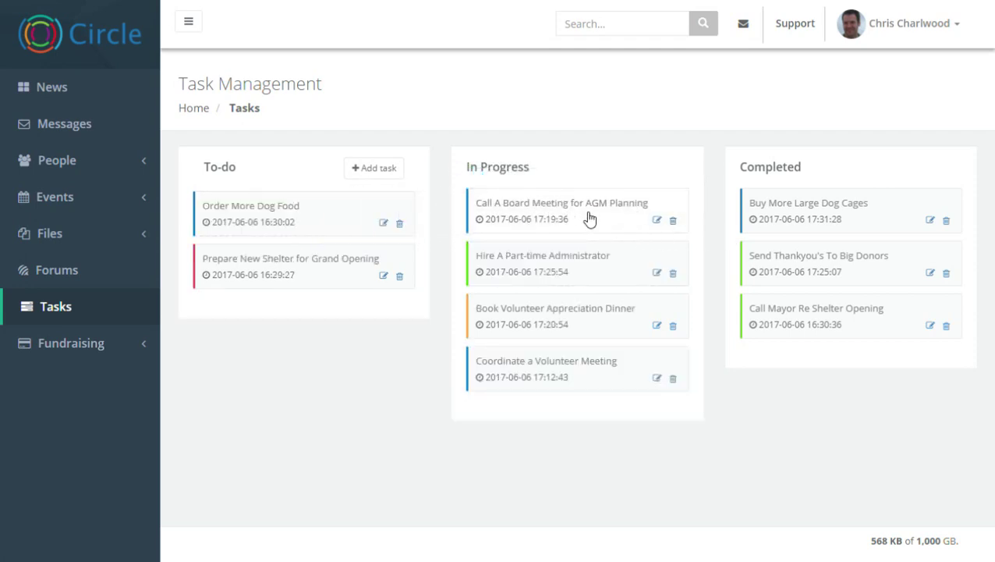
# Step: On the Tasks board, move "Call A Board Meeting for AGM Planning" from In Progress to Completed
pyautogui.moveTo(591, 218); pyautogui.dragTo(873, 380)
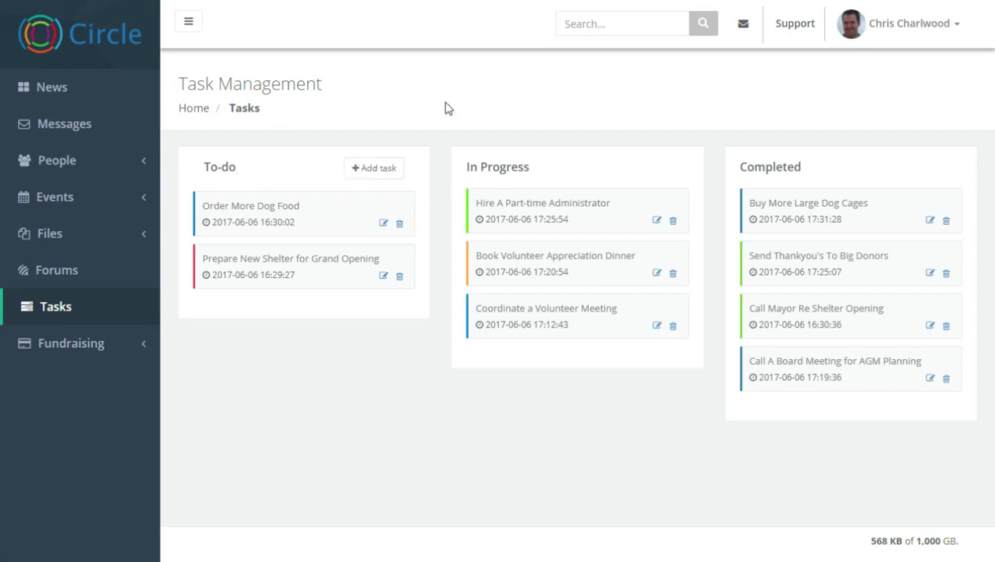
# Step: Open the E-commerce donation settings under Fundraising and look through the basic, Stripe and crowdfunding settings
pyautogui.click(104, 349)
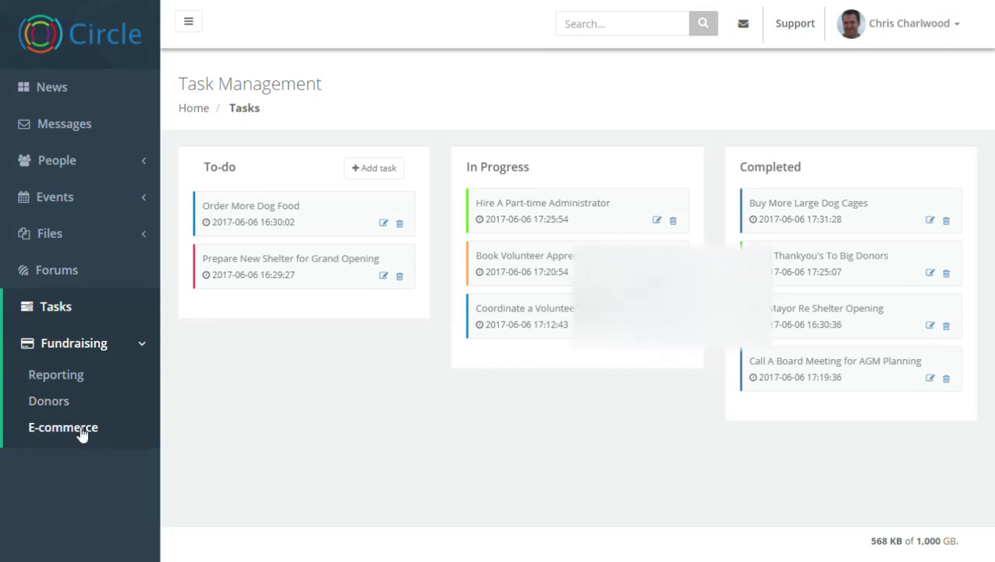
pyautogui.click(83, 434)
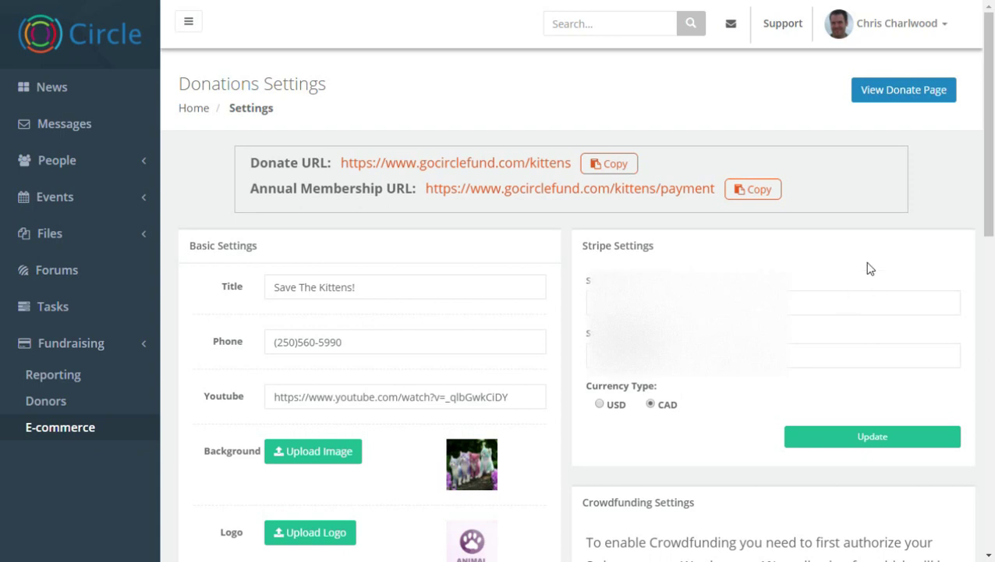
pyautogui.scroll(-3, 871, 266)
pyautogui.scroll(3, 862, 269)
# Step: Copy the Donate URL from the Donations Settings page and look over the remaining settings
pyautogui.click(593, 164)
pyautogui.click(613, 164)
pyautogui.scroll(-2, 624, 204)
pyautogui.scroll(2, 679, 211)
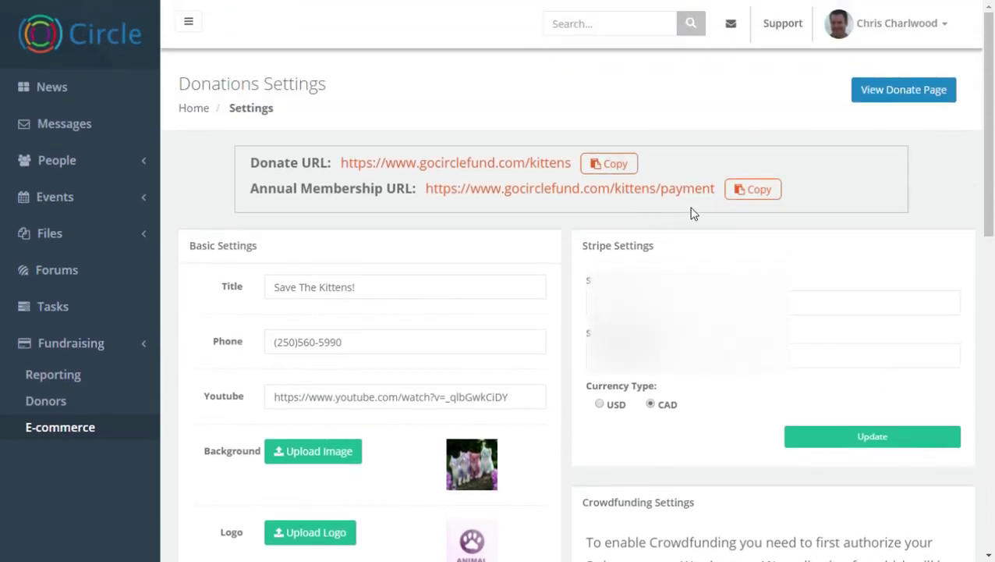
# Step: View the public donate page and examine its donation amounts, video, campaign description, recent donations and contact footer
pyautogui.click(904, 91)
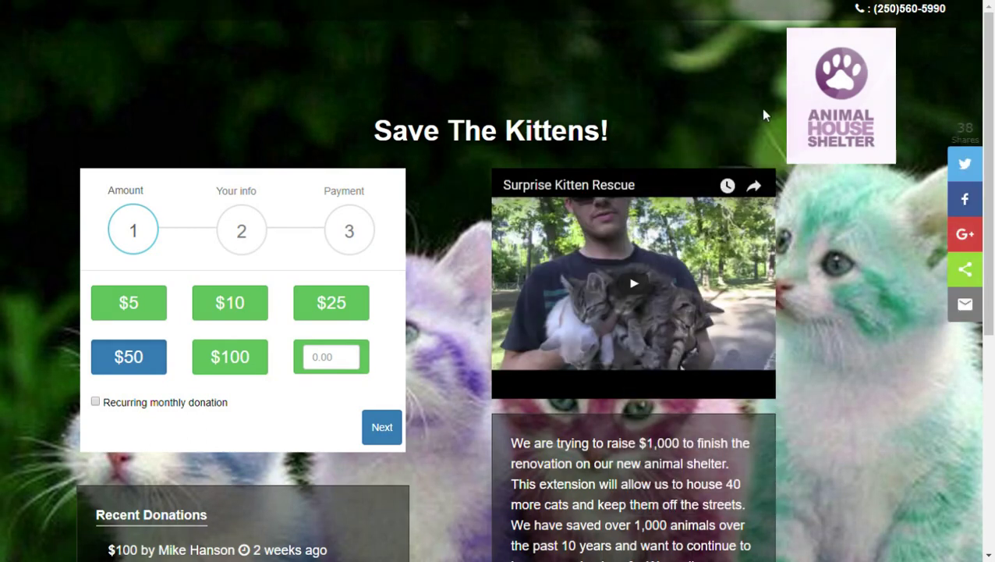
pyautogui.scroll(-1, 768, 117)
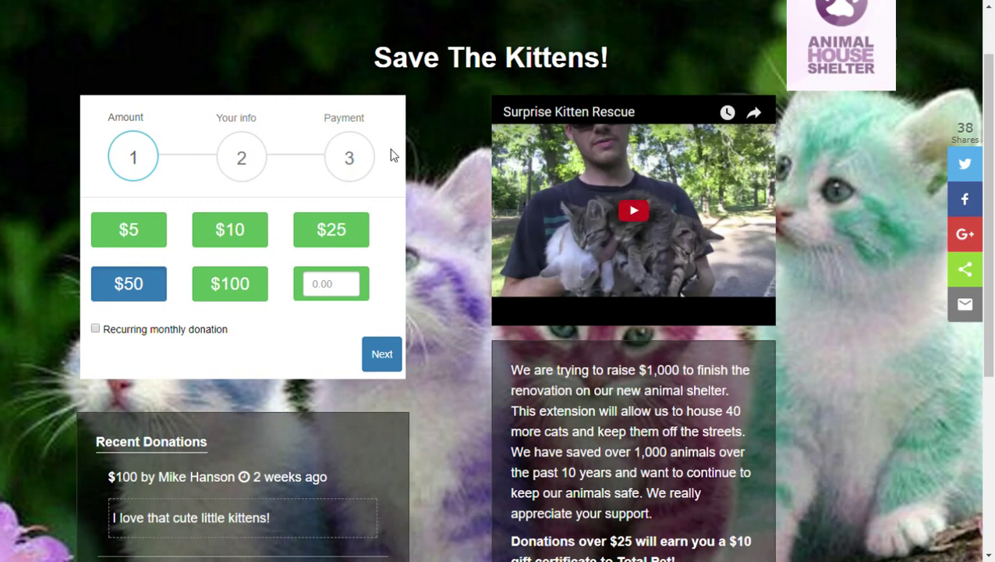
pyautogui.scroll(-1, 241, 36)
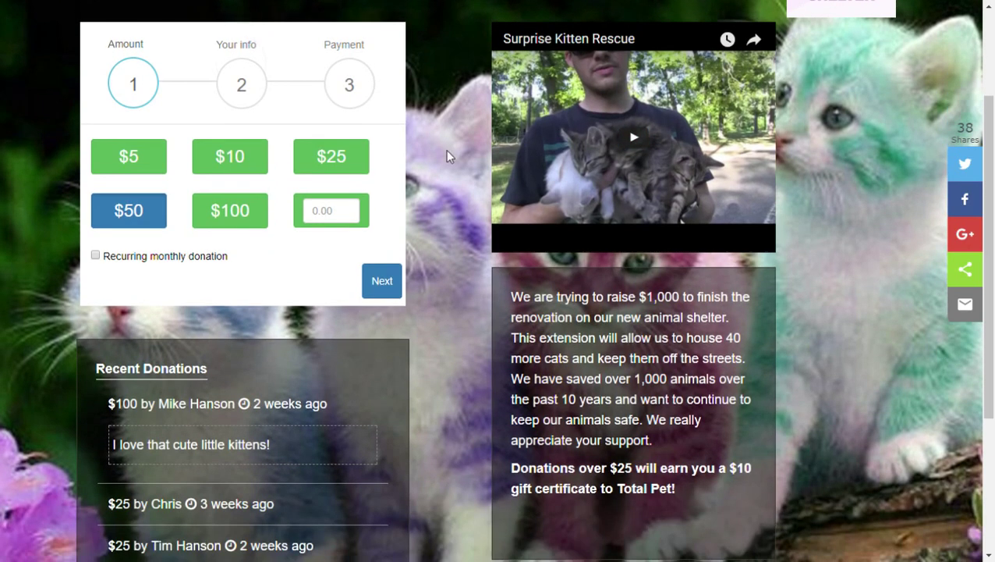
pyautogui.scroll(1, 449, 150)
pyautogui.scroll(1, 784, 55)
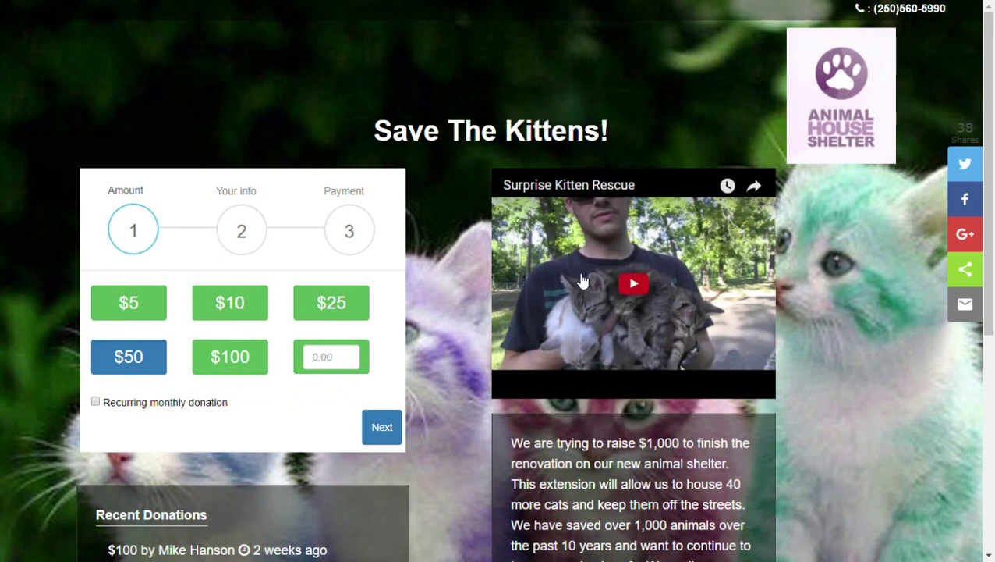
pyautogui.scroll(-2, 535, 271)
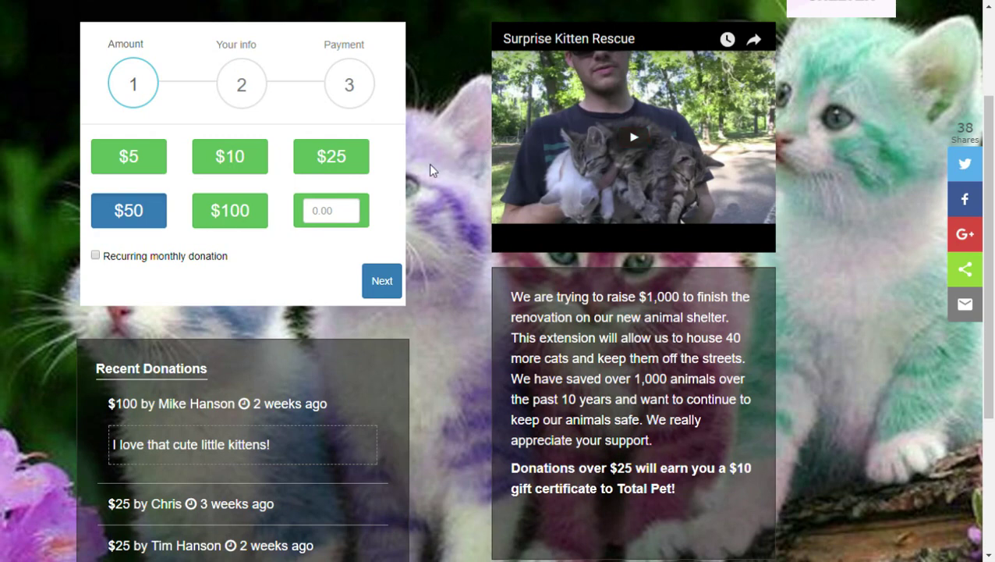
pyautogui.scroll(-3, 419, 168)
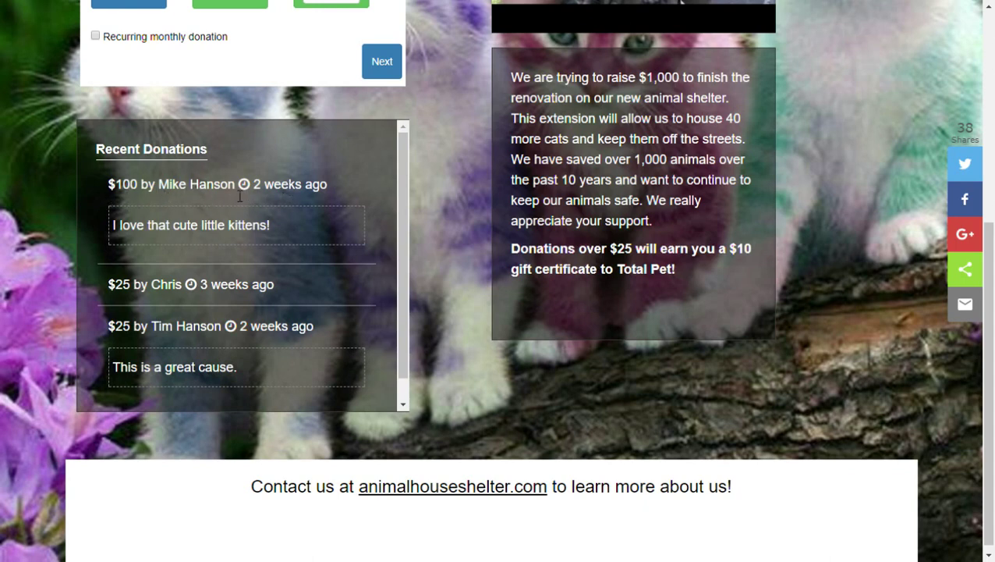
pyautogui.scroll(-1, 355, 366)
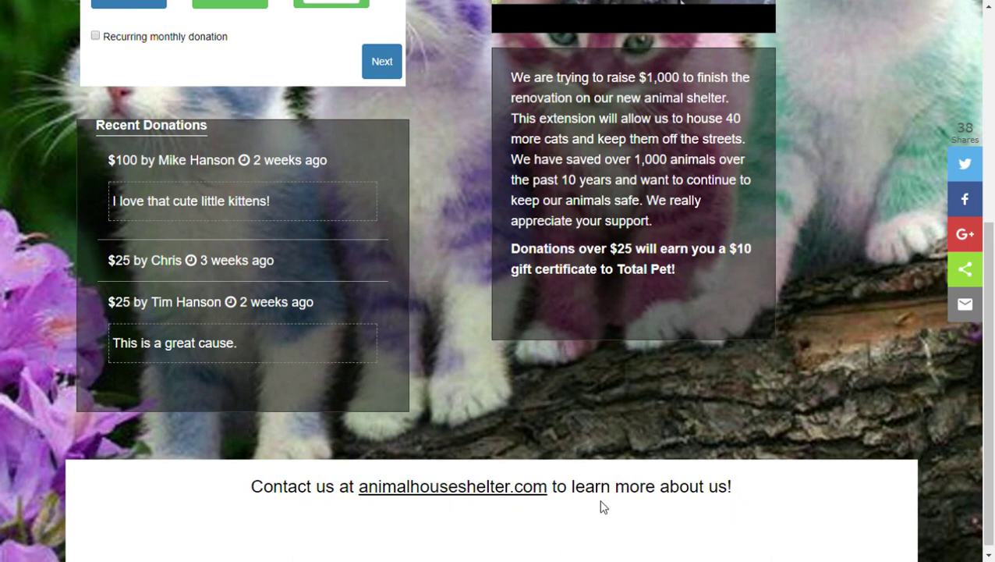
pyautogui.scroll(3, 595, 498)
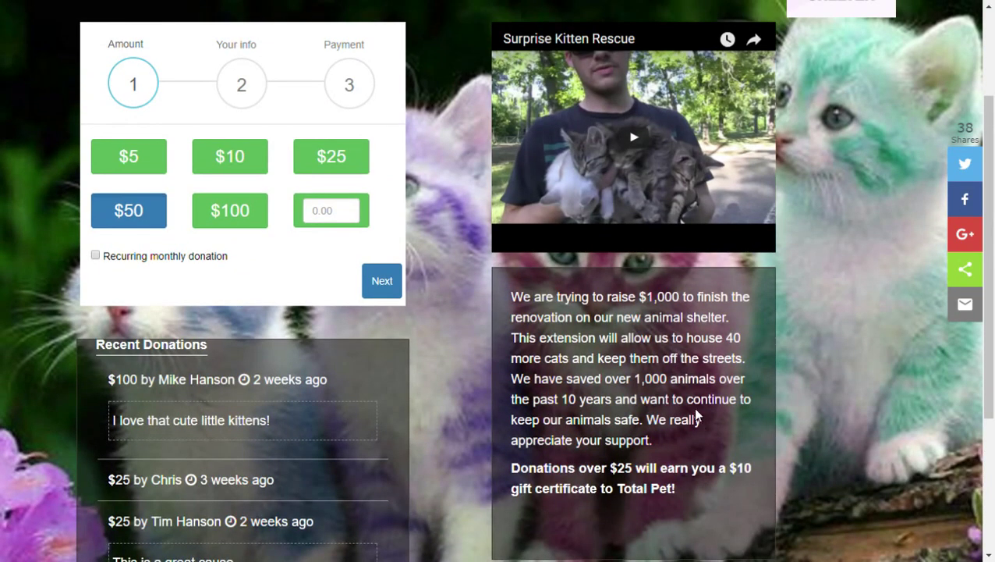
pyautogui.scroll(2, 696, 412)
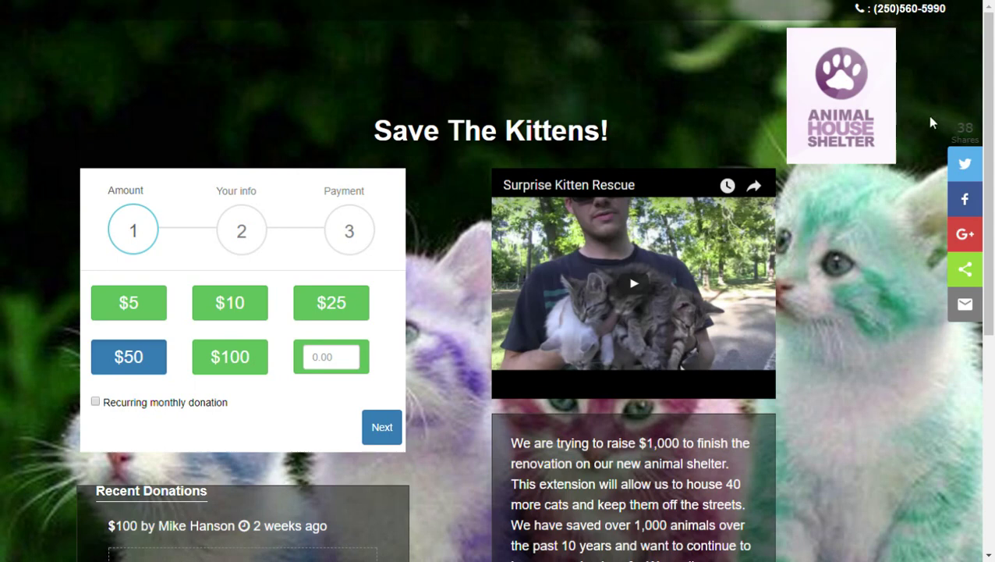
pyautogui.scroll(-1, 749, 109)
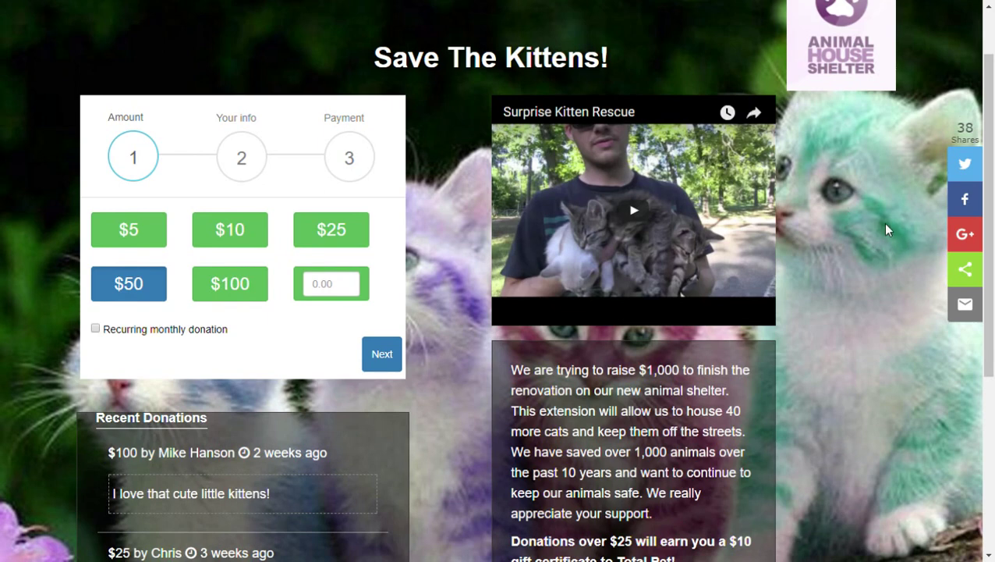
pyautogui.scroll(1, 860, 268)
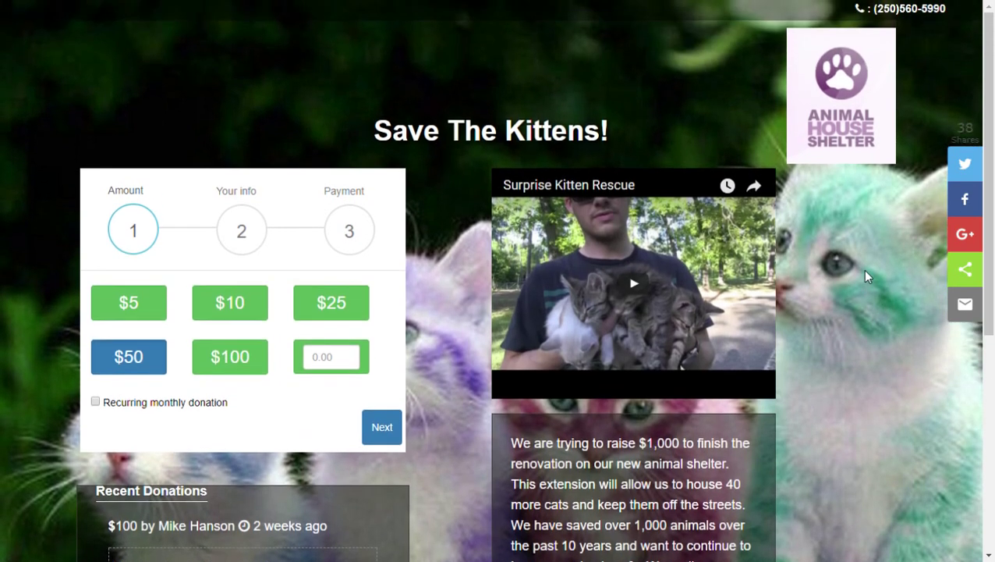